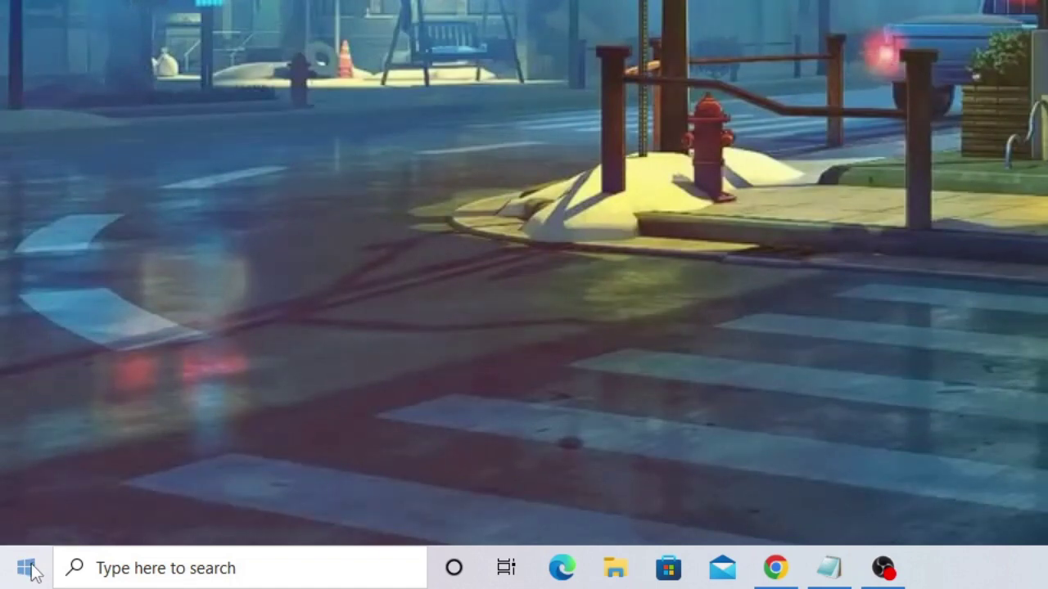
- Open Device Manager and bring up the driver properties of the AMD Radeon(TM) Graphics display adapter
right_click(33, 572)
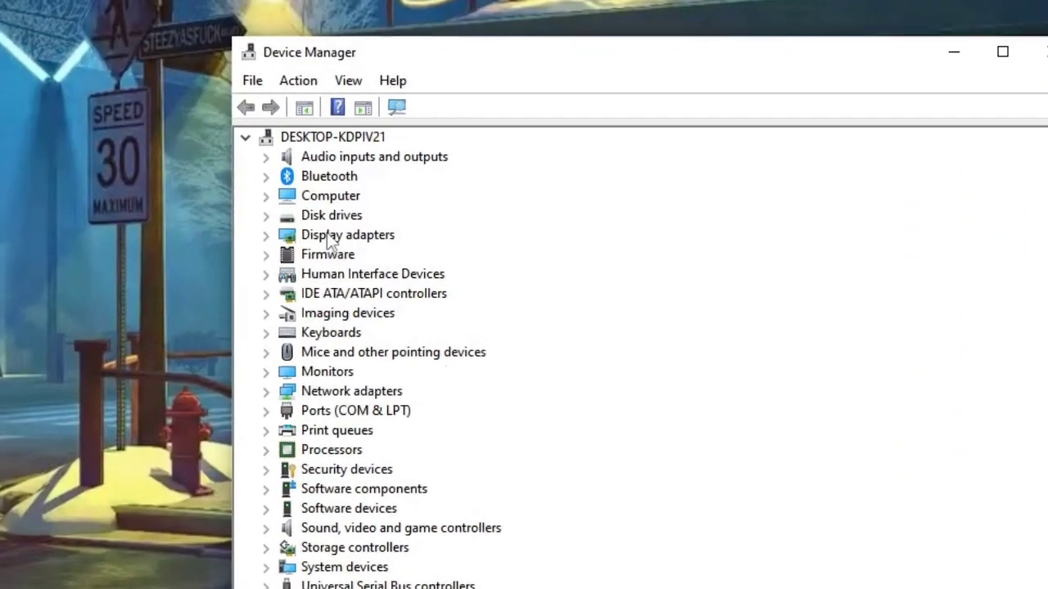
click(328, 235)
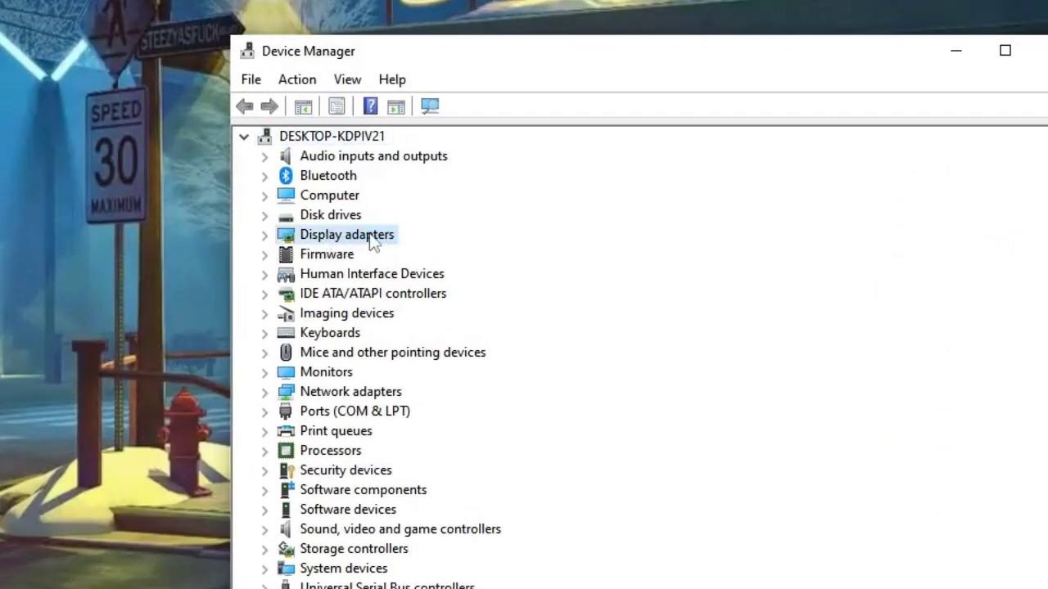
double_click(369, 234)
click(369, 255)
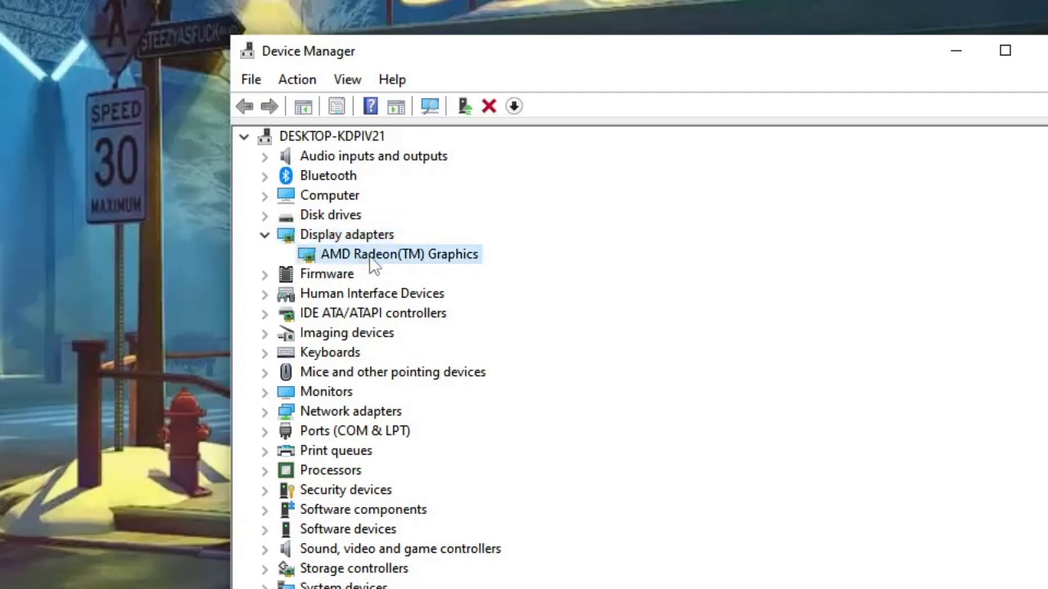
right_click(449, 262)
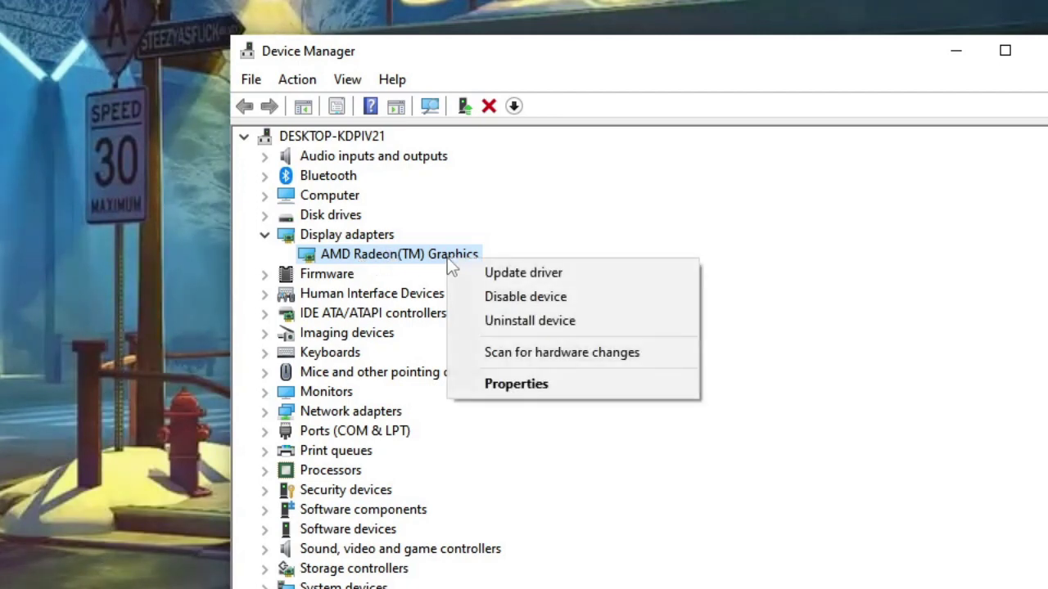
click(510, 384)
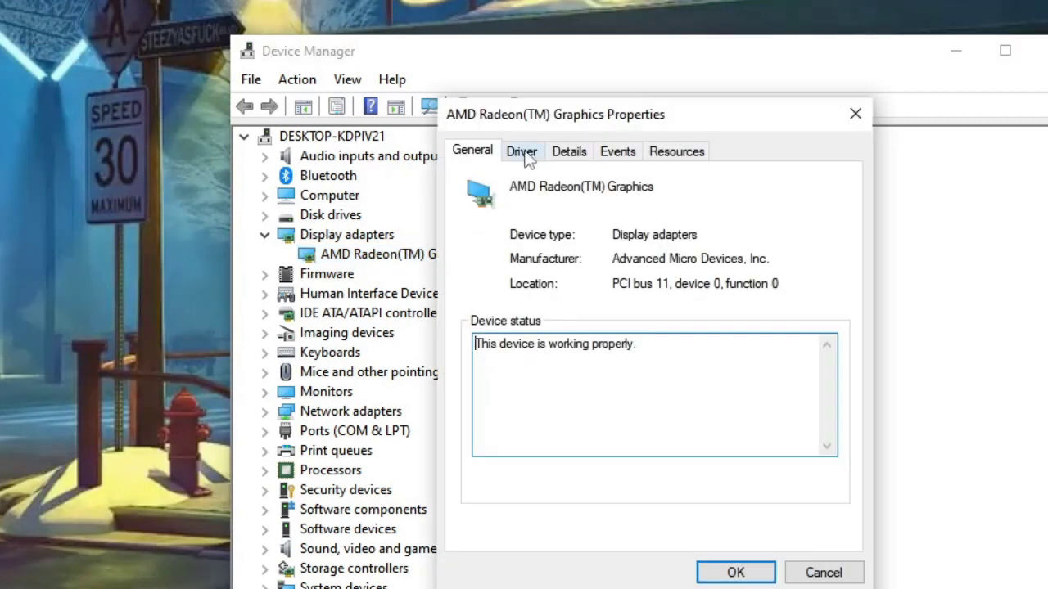
click(524, 154)
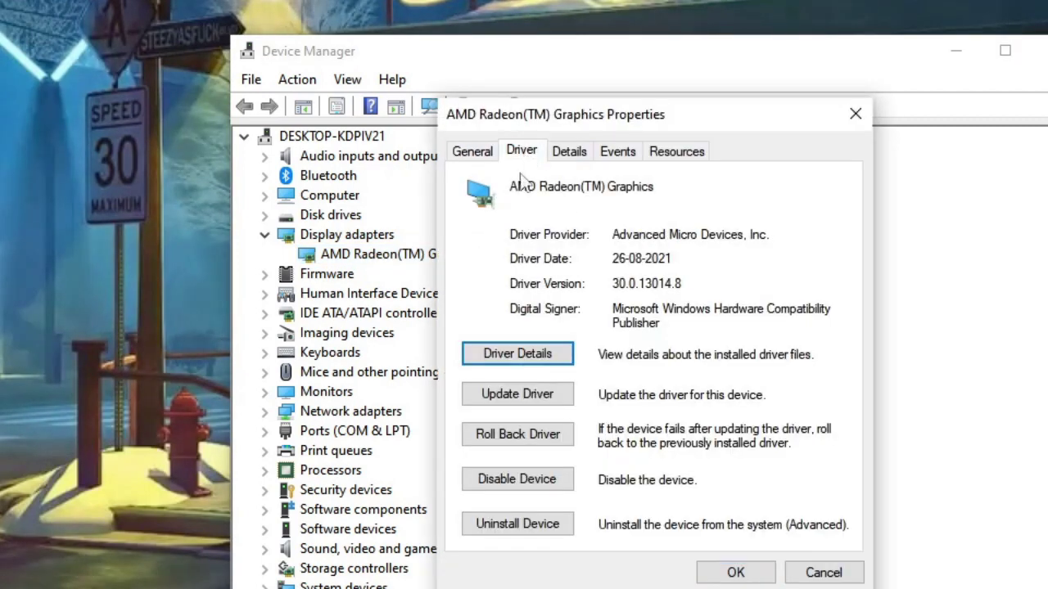
- Update the AMD Radeon(TM) Graphics driver by searching automatically for drivers, then close the driver properties and Device Manager
click(523, 395)
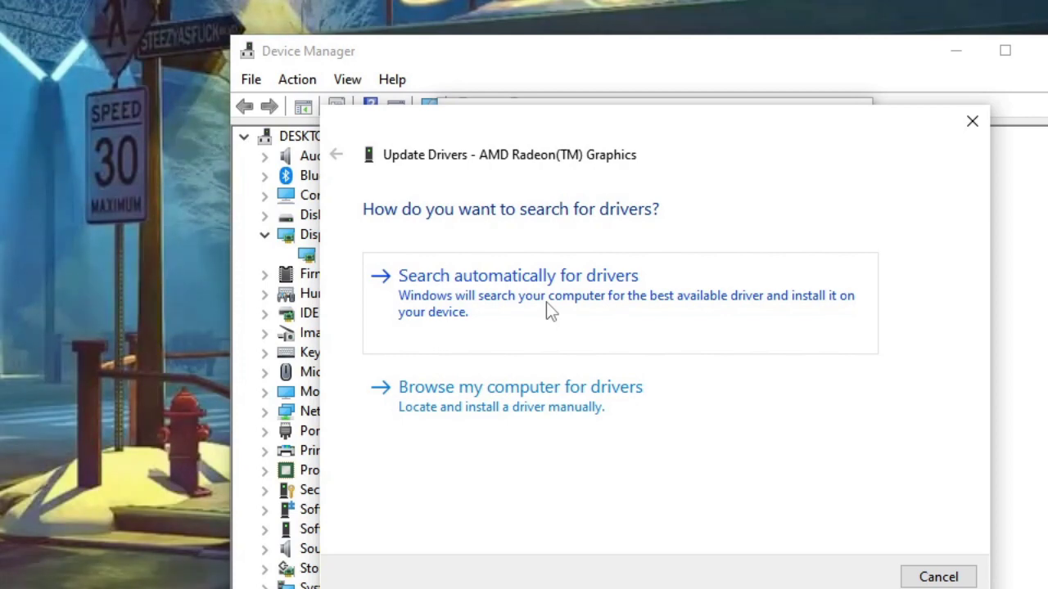
click(546, 302)
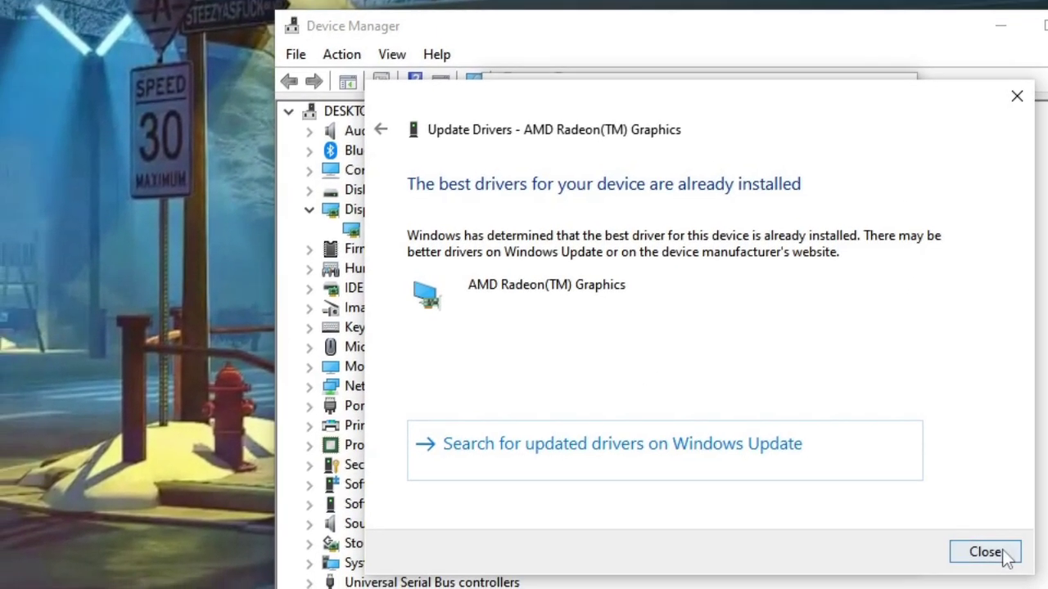
click(1004, 554)
click(808, 534)
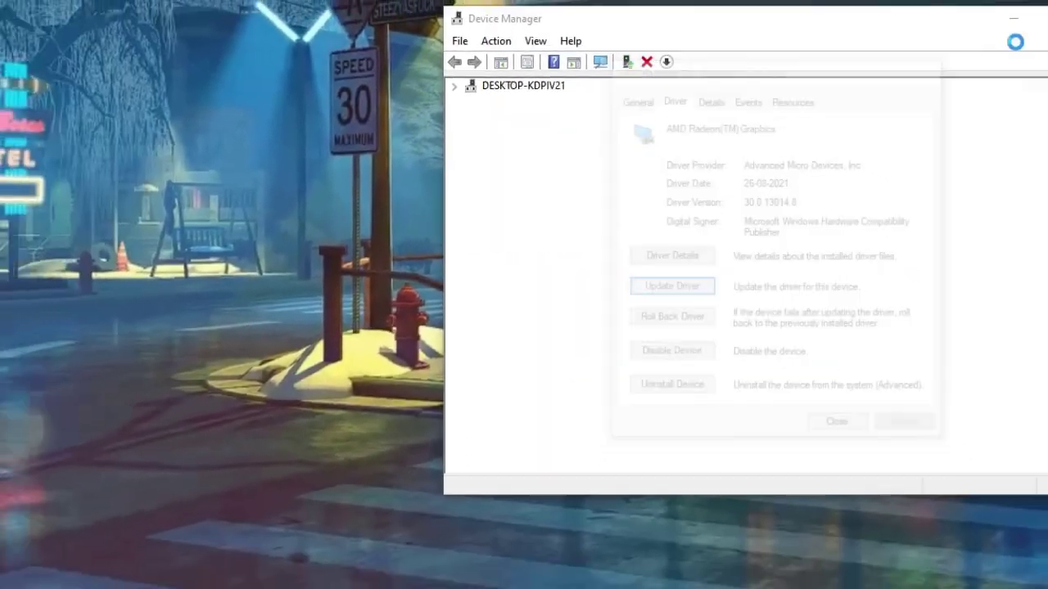
click(986, 67)
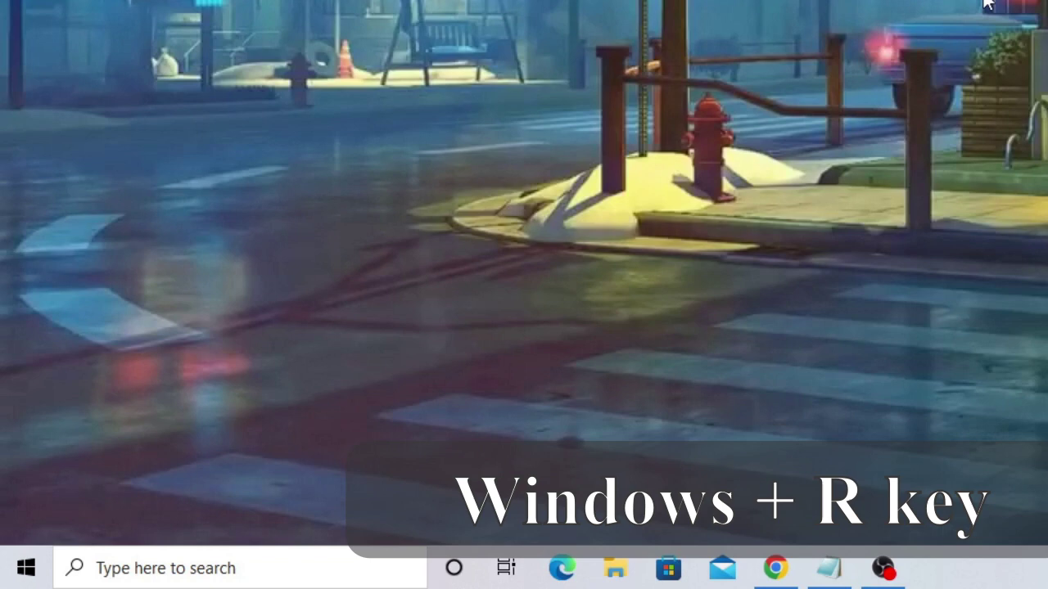
- Open the local application data folder by running %localappdata%
key(super+r)
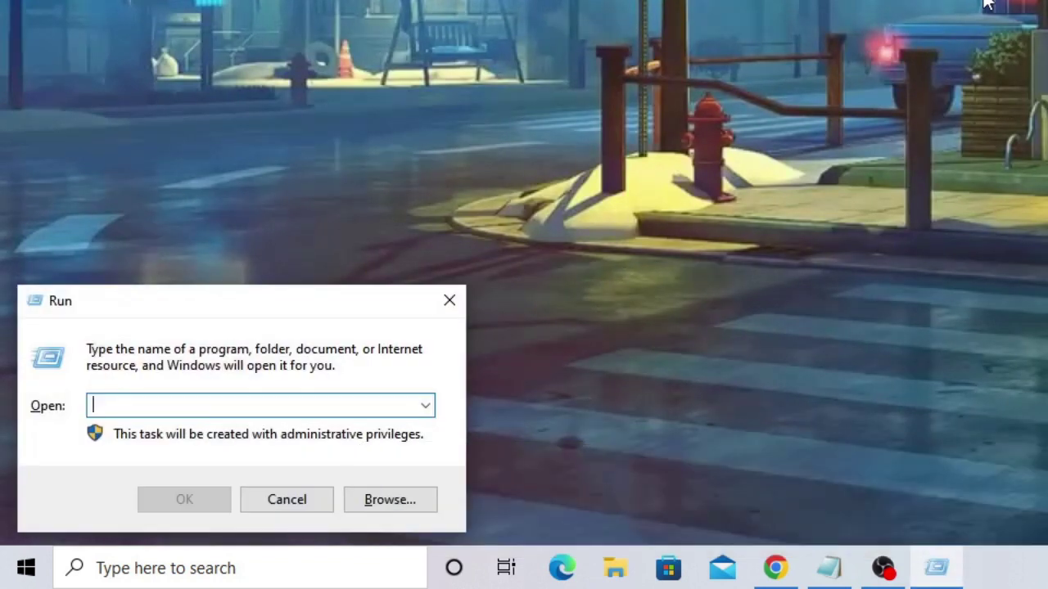
text(%local)
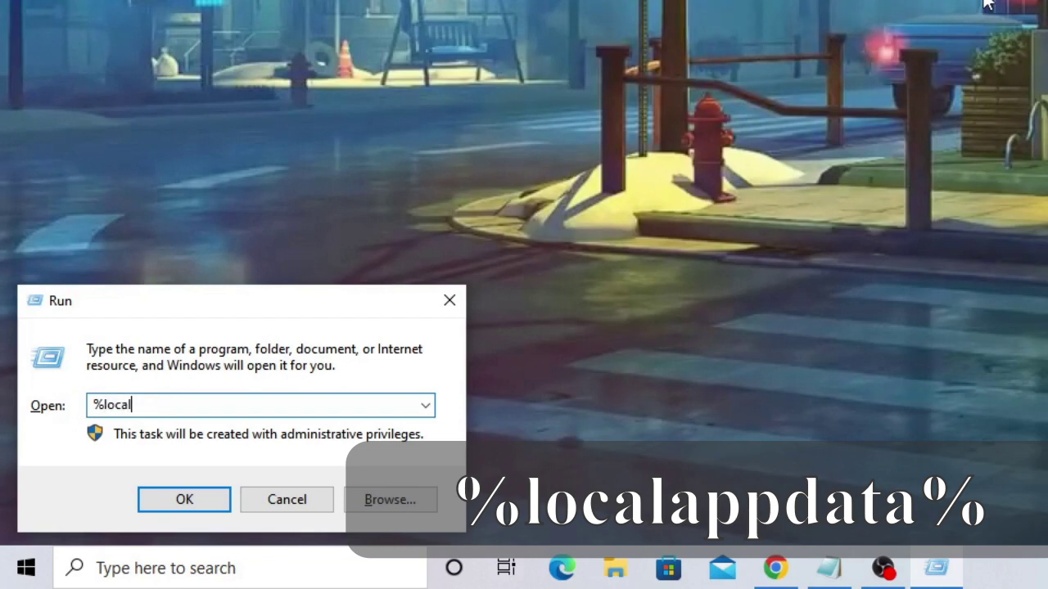
text(appdata%)
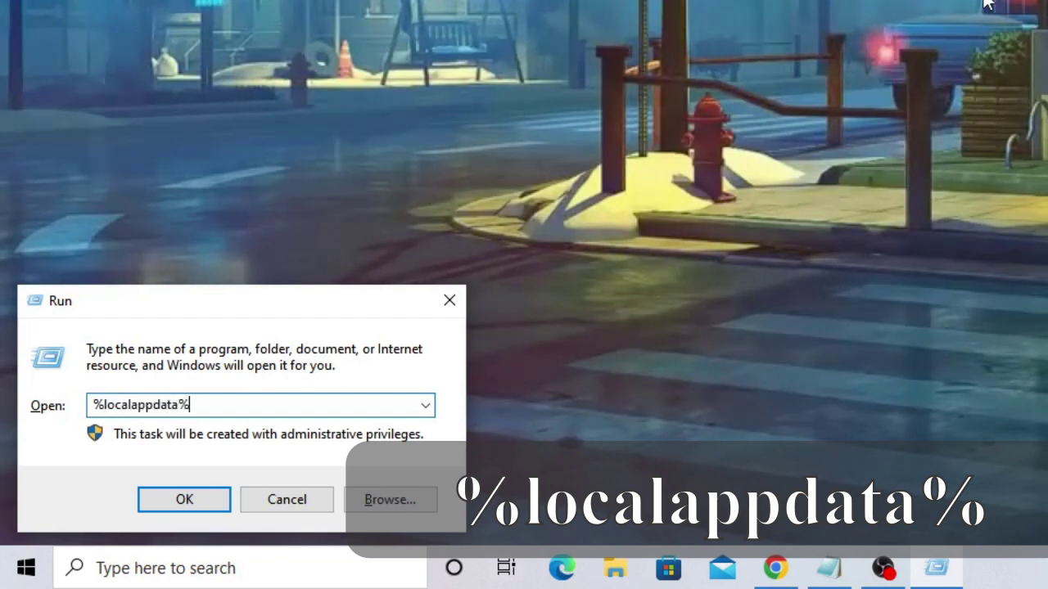
click(203, 498)
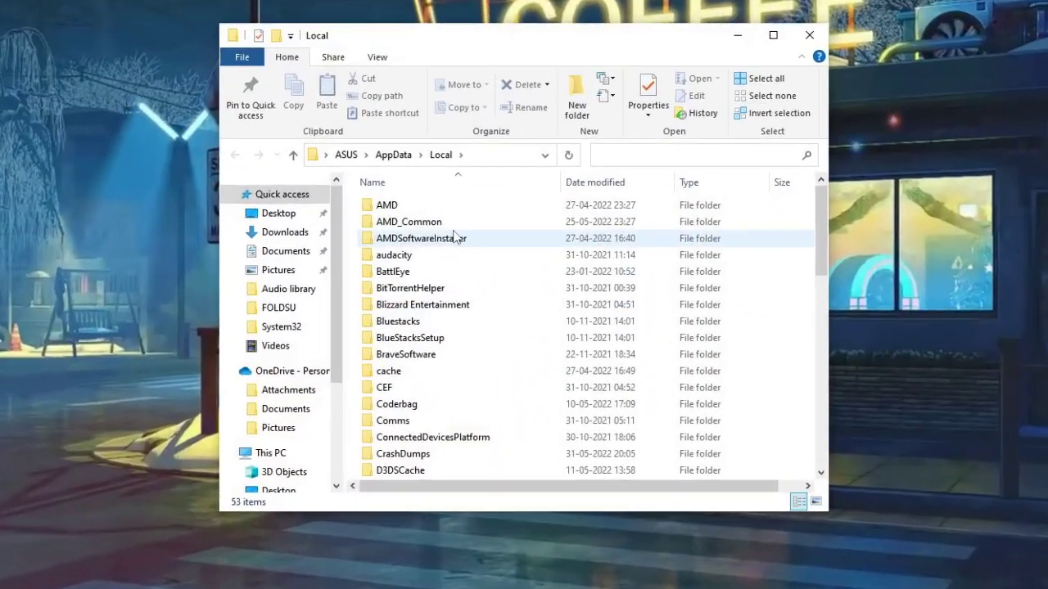
- Open the Config folder inside VALORANT's Saved folder in the local application data
click(434, 243)
scroll(369, 270, down, 3)
scroll(381, 312, down, 5)
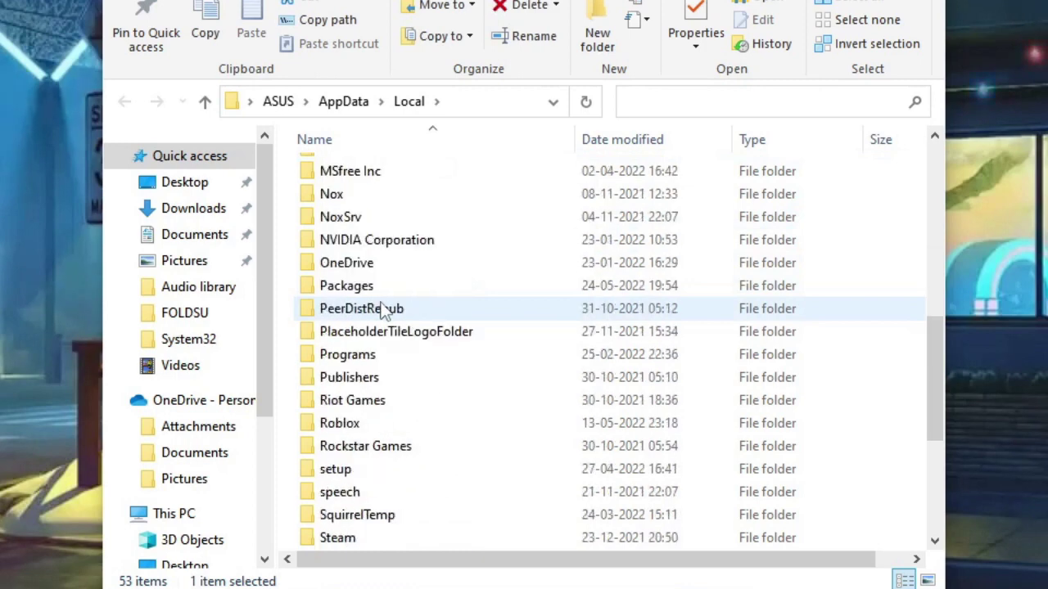
scroll(383, 311, down, 4)
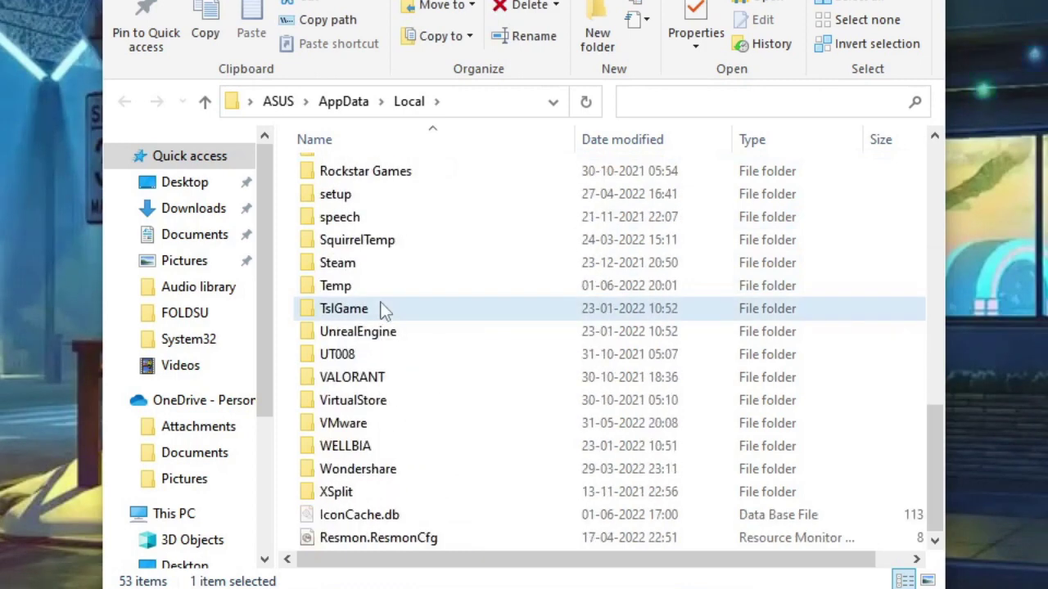
click(381, 309)
click(432, 381)
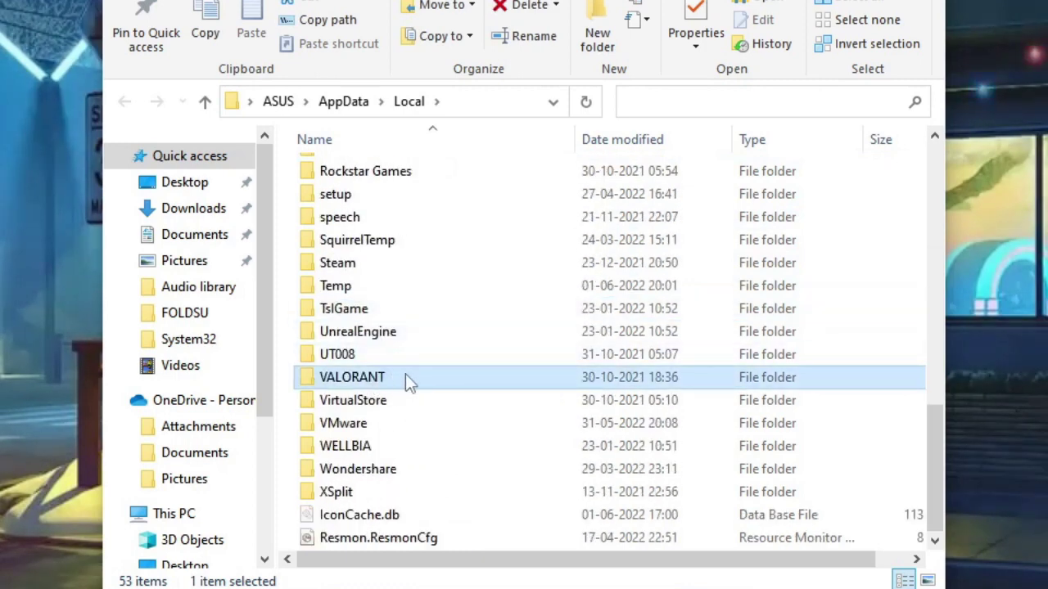
double_click(411, 378)
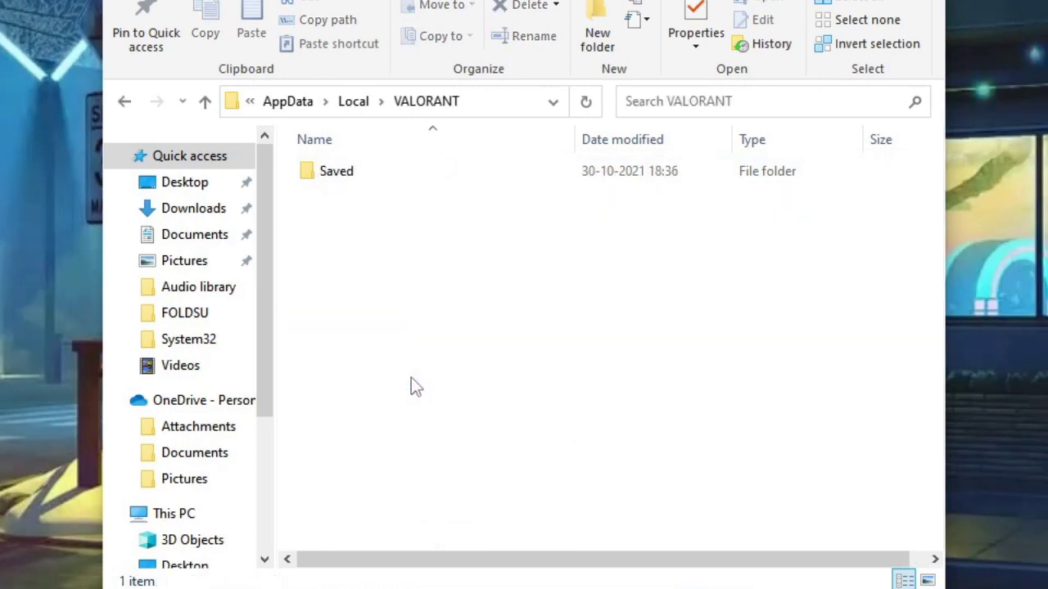
double_click(369, 176)
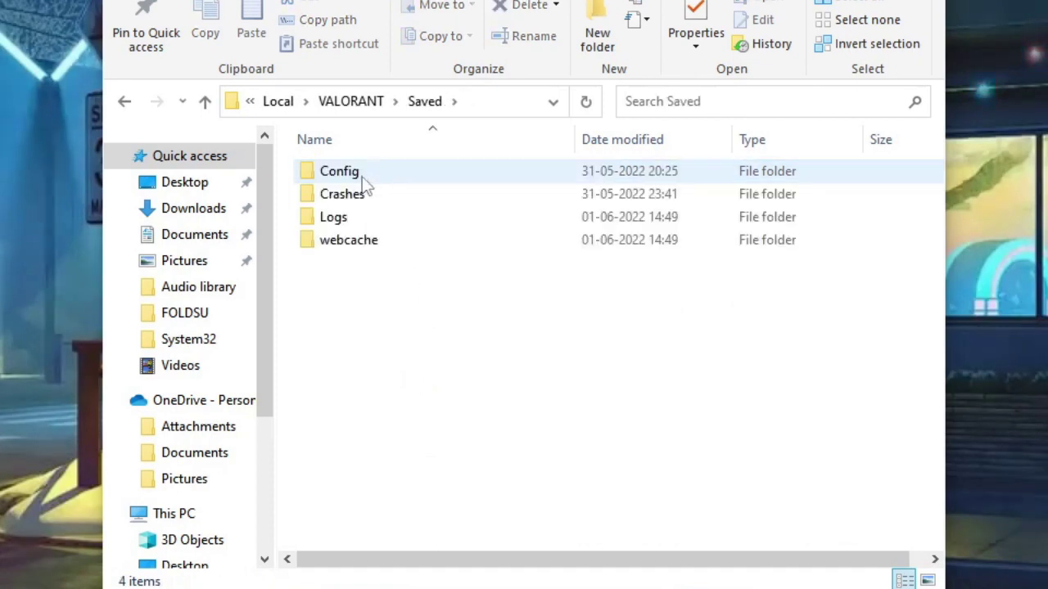
double_click(353, 177)
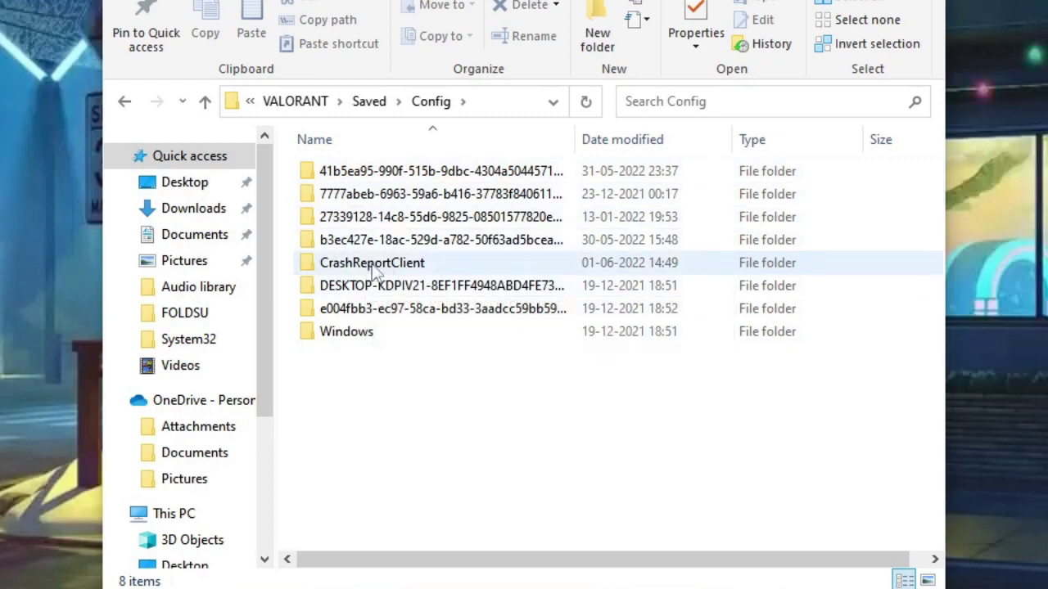
- Delete the CrashReportClient folder from VALORANT's Config folder
click(407, 274)
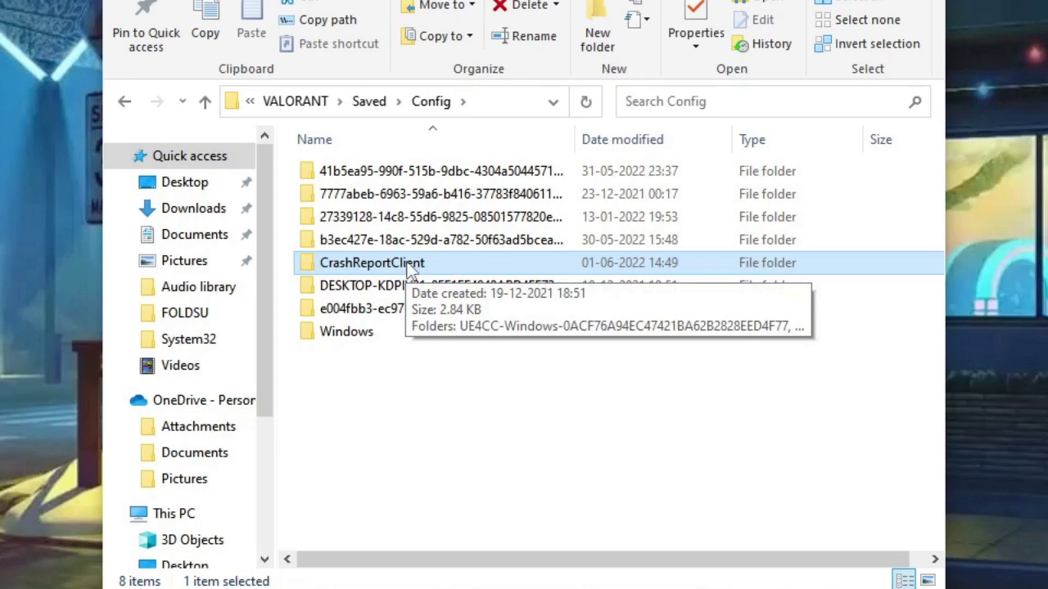
right_click(405, 261)
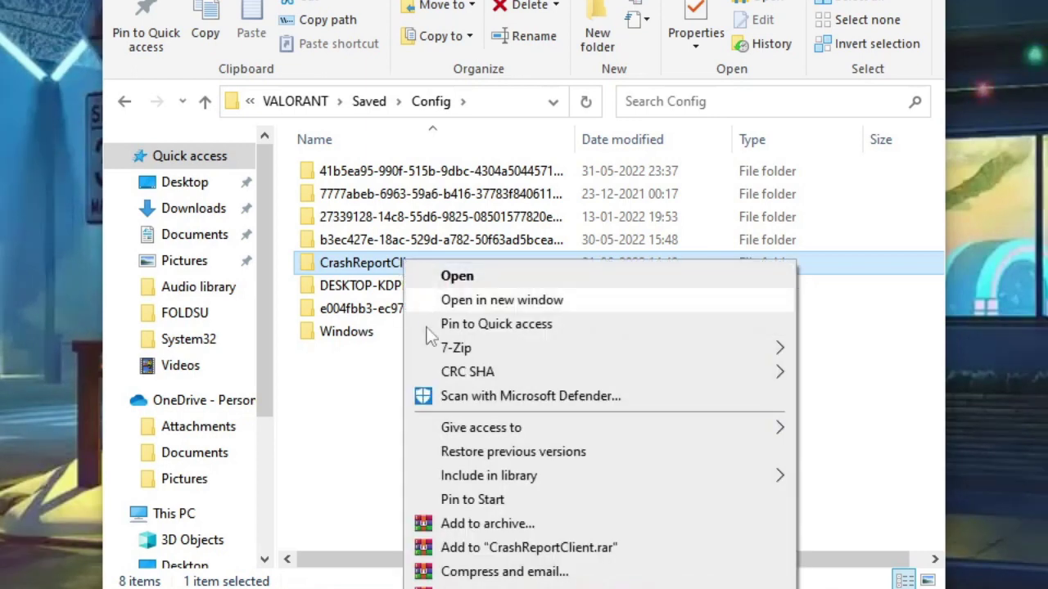
click(378, 471)
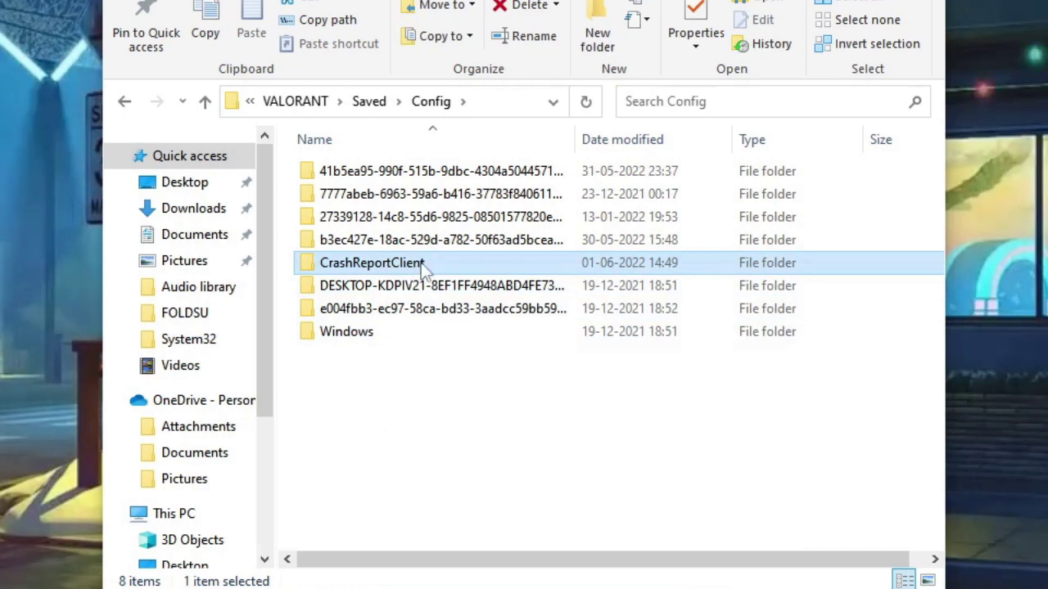
right_click(420, 264)
key(Delete)
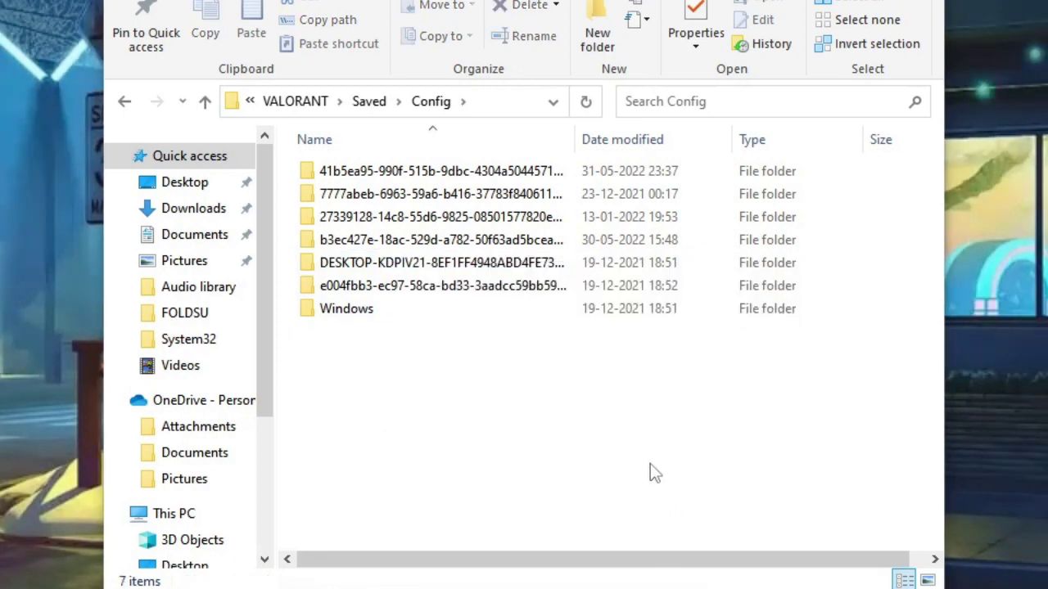
- Permanently delete all files and folders inside the webcache folder of VALORANT's Saved folder
click(125, 104)
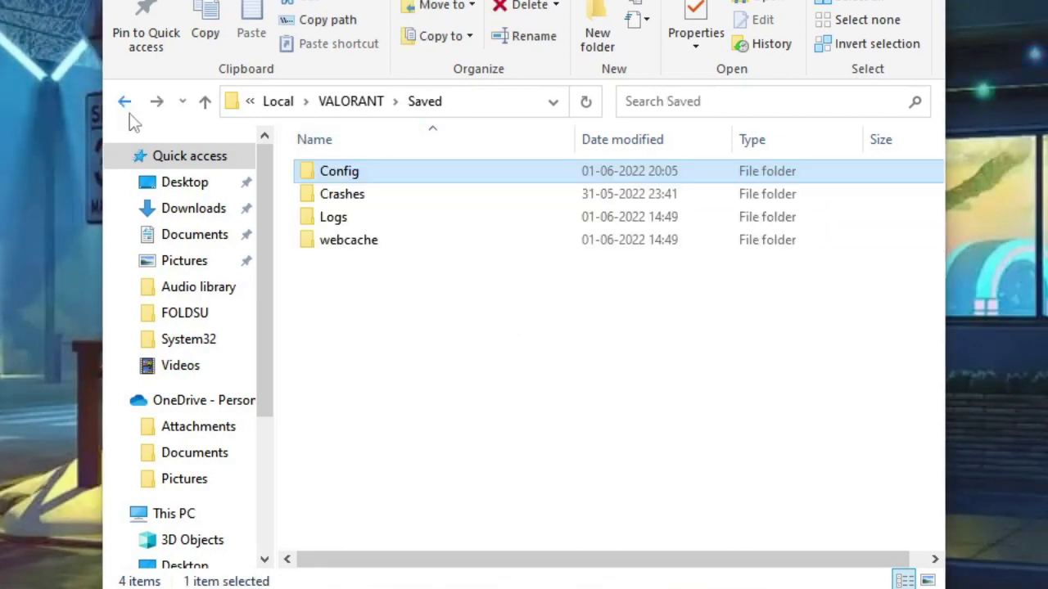
double_click(352, 243)
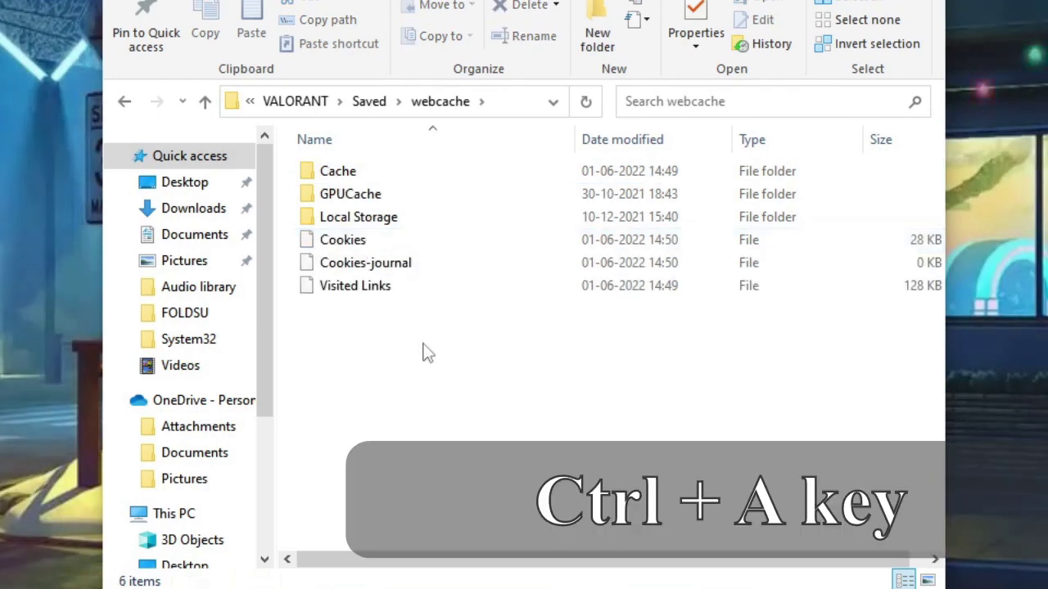
key(ctrl+a)
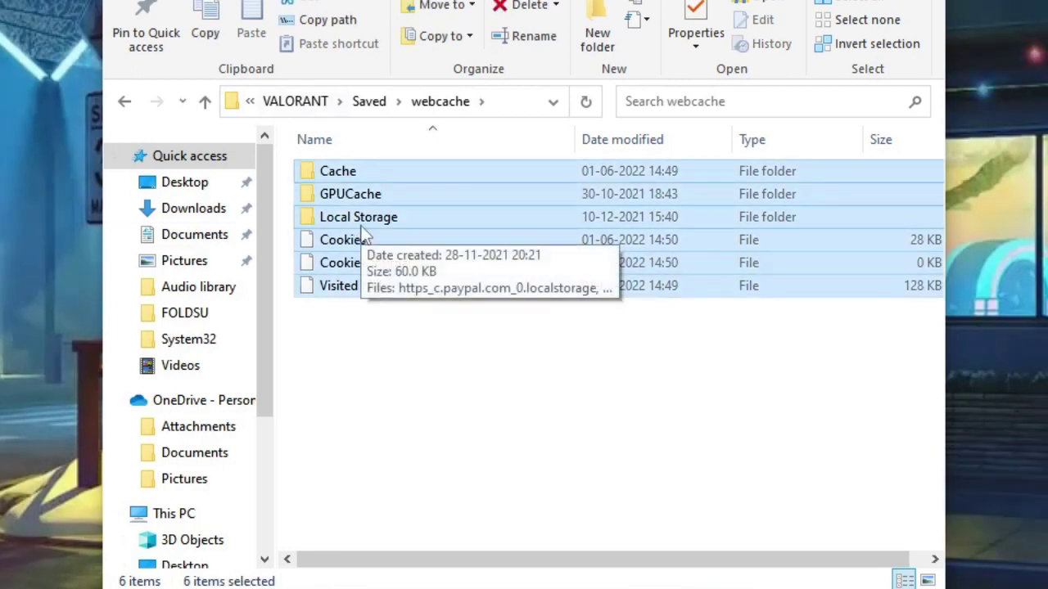
key(shift+Delete)
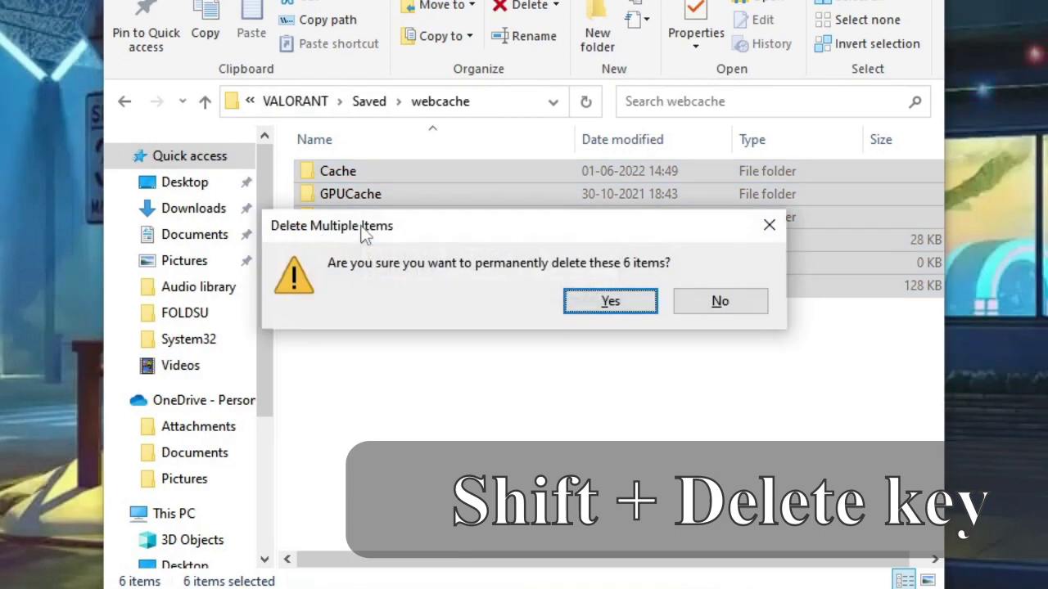
key(Return)
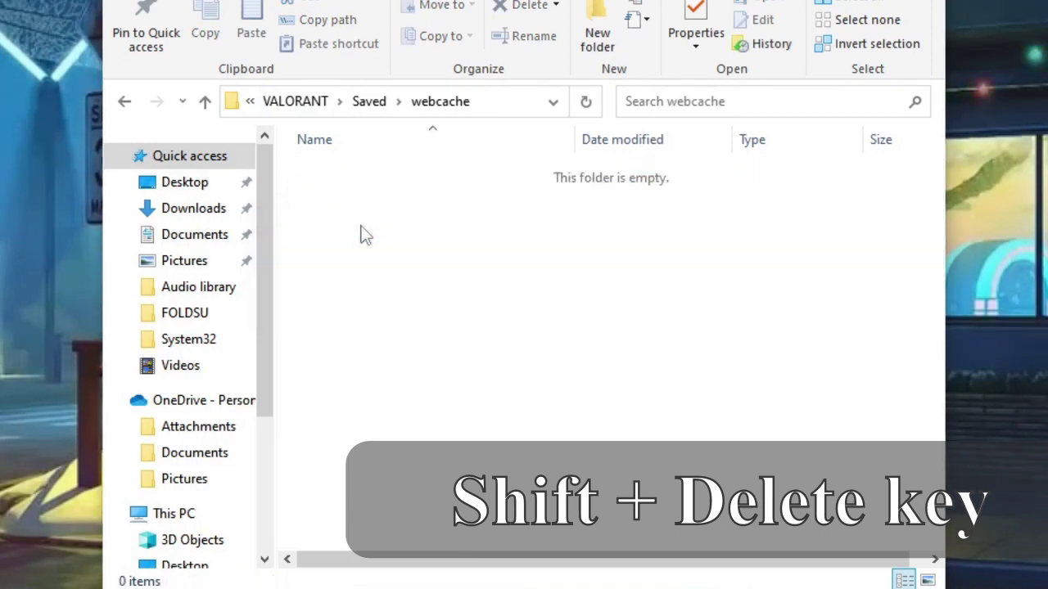